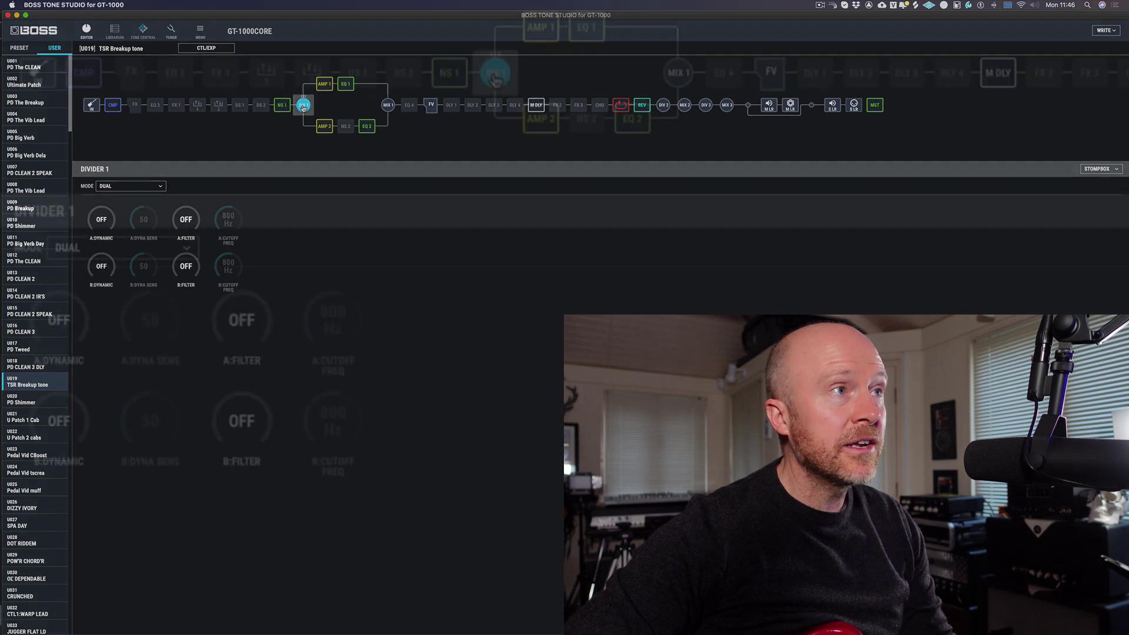
Switch Divider 1's mode from Dual to Single so only channel A passes
{"action": "left_click", "coordinate": [138, 184]}
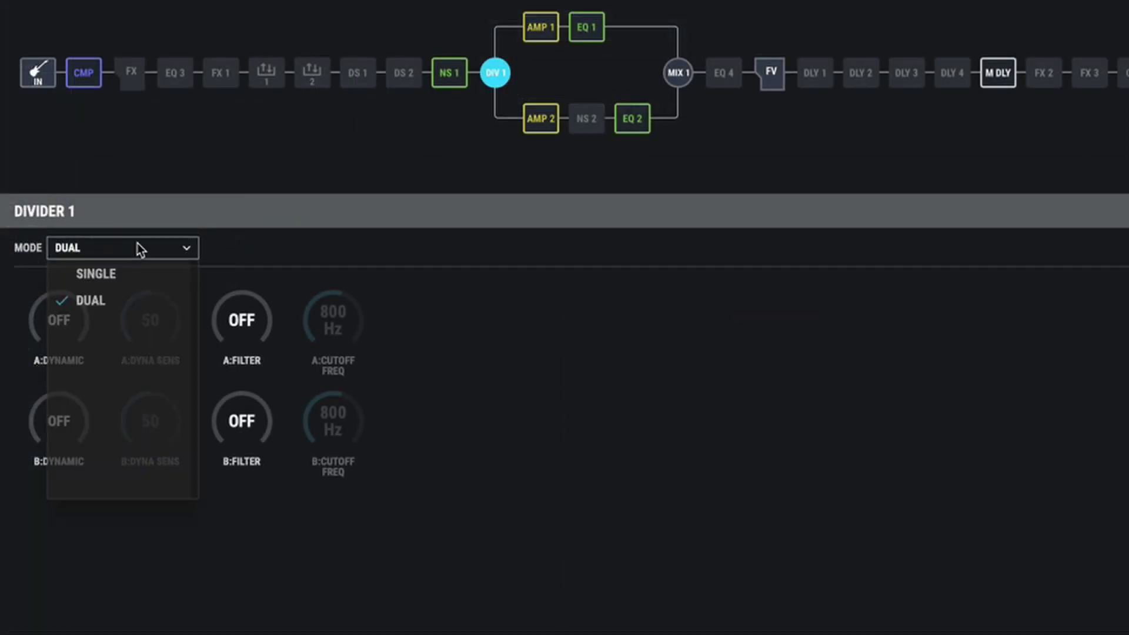
{"action": "left_click", "coordinate": [136, 288]}
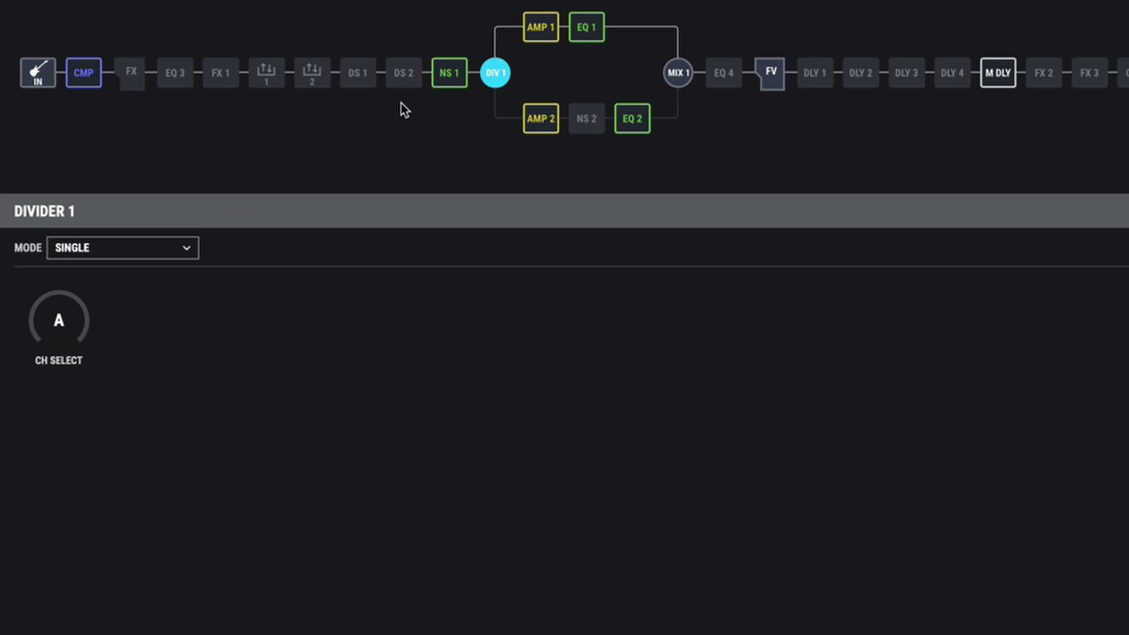
Set amp 1's preamp type to X-HI GAIN
{"action": "left_click", "coordinate": [541, 27]}
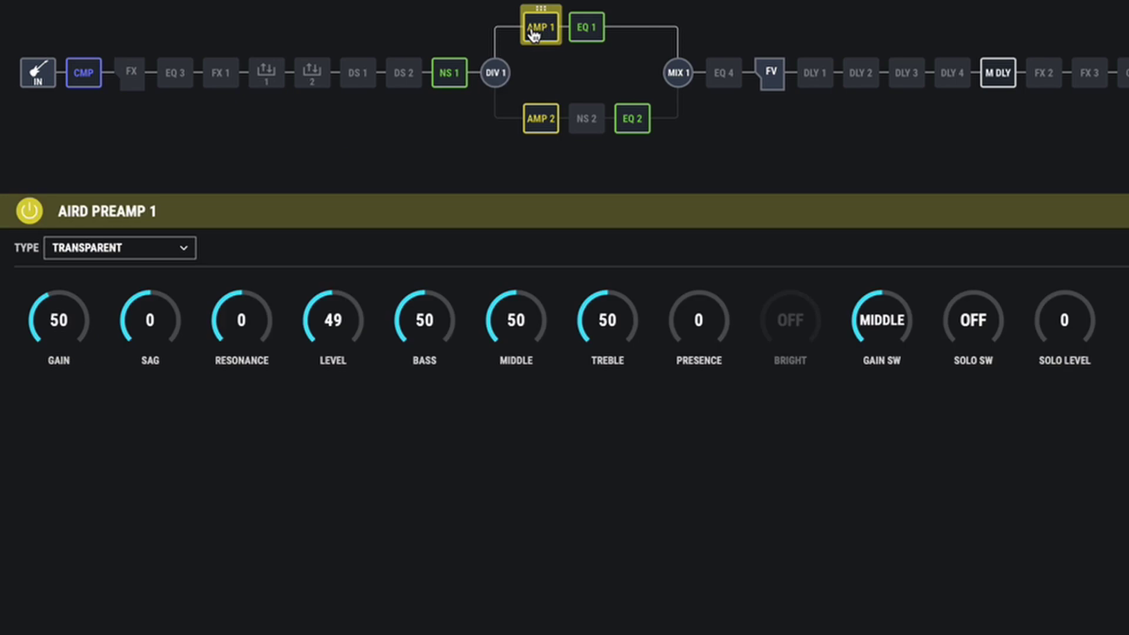
{"action": "left_click", "coordinate": [185, 253]}
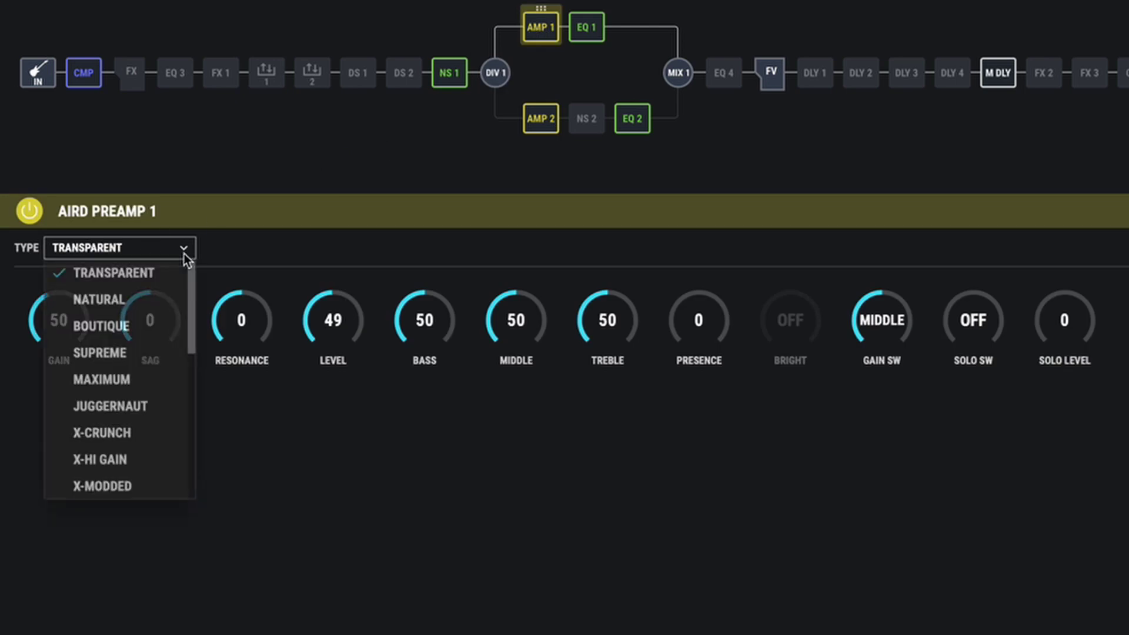
{"action": "left_click", "coordinate": [140, 459]}
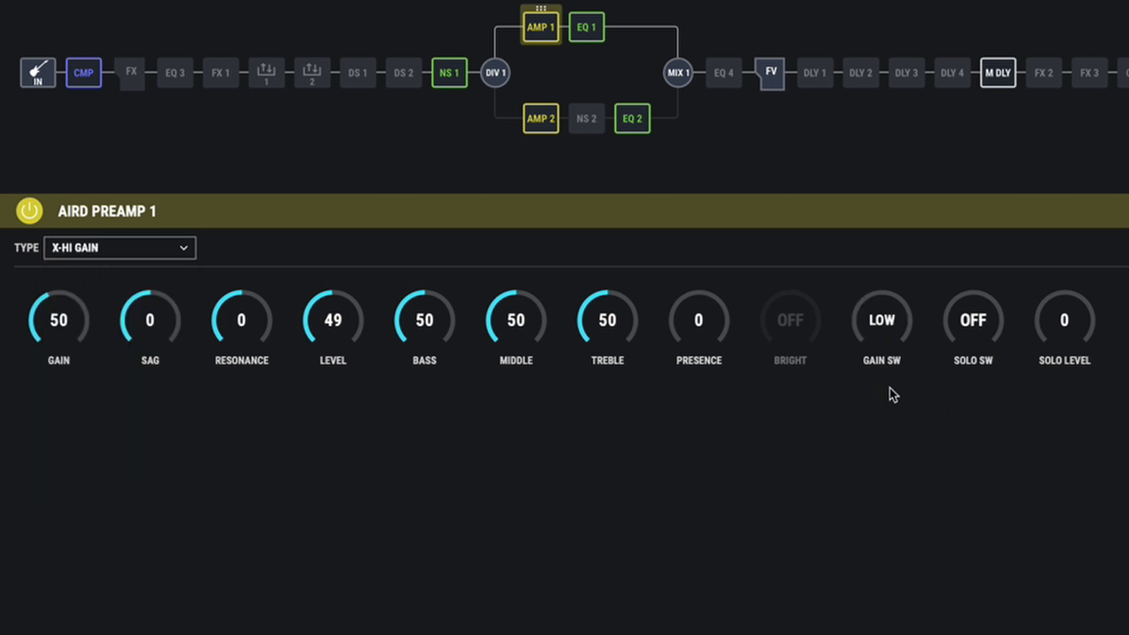
Set amp 1's gain to 54 and sag to +2, and raise its middle
{"action": "scroll", "coordinate": [50, 324], "scroll_direction": "up", "scroll_amount": 11}
{"action": "scroll", "coordinate": [50, 323], "scroll_direction": "down", "scroll_amount": 7}
{"action": "scroll", "coordinate": [147, 325], "scroll_direction": "up", "scroll_amount": 2}
{"action": "left_click_drag", "start_coordinate": [497, 337], "coordinate": [502, 334]}
{"action": "scroll", "coordinate": [503, 333], "scroll_direction": "up", "scroll_amount": 6}
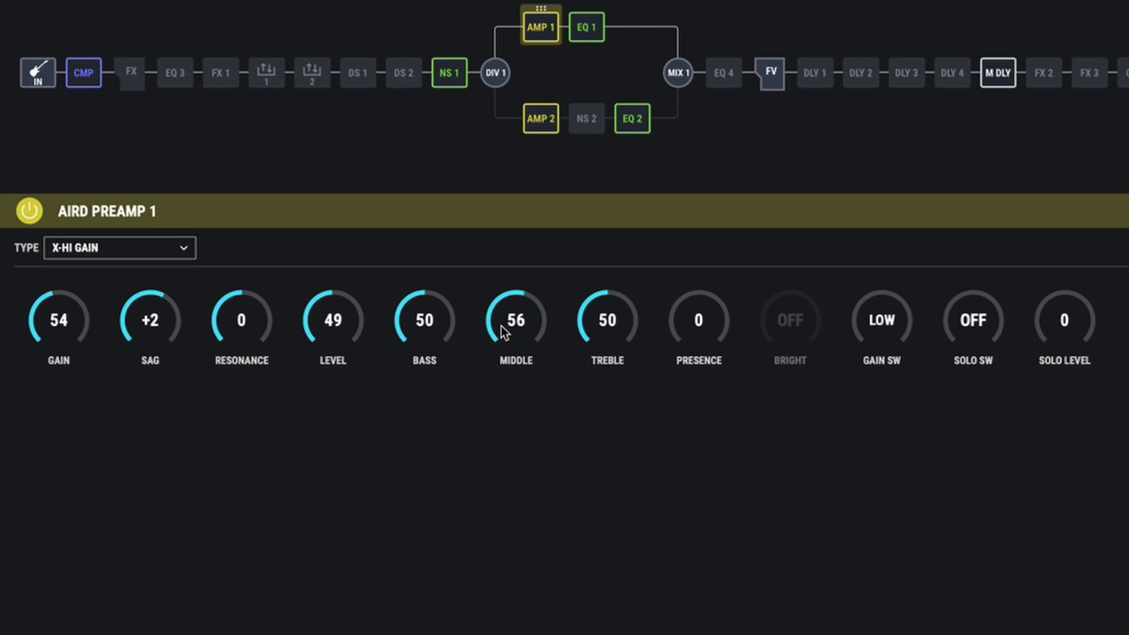
Enter treble 53 and presence 49 for amp 1 on the numeric keypad
{"action": "double_click", "coordinate": [601, 332]}
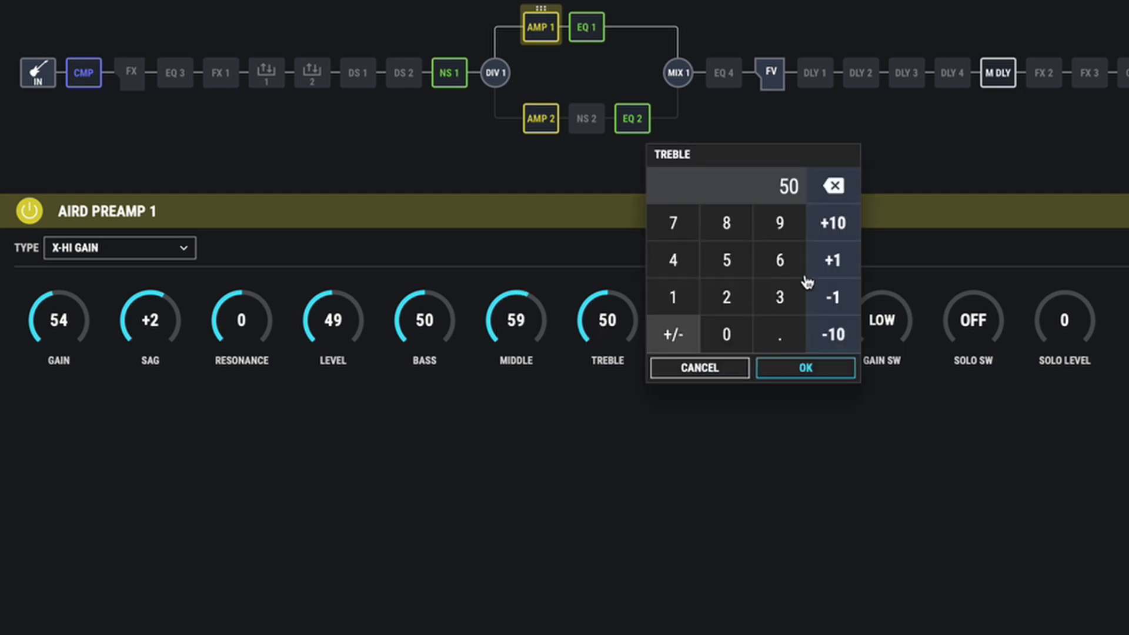
{"action": "left_click", "coordinate": [727, 260]}
{"action": "left_click", "coordinate": [780, 297]}
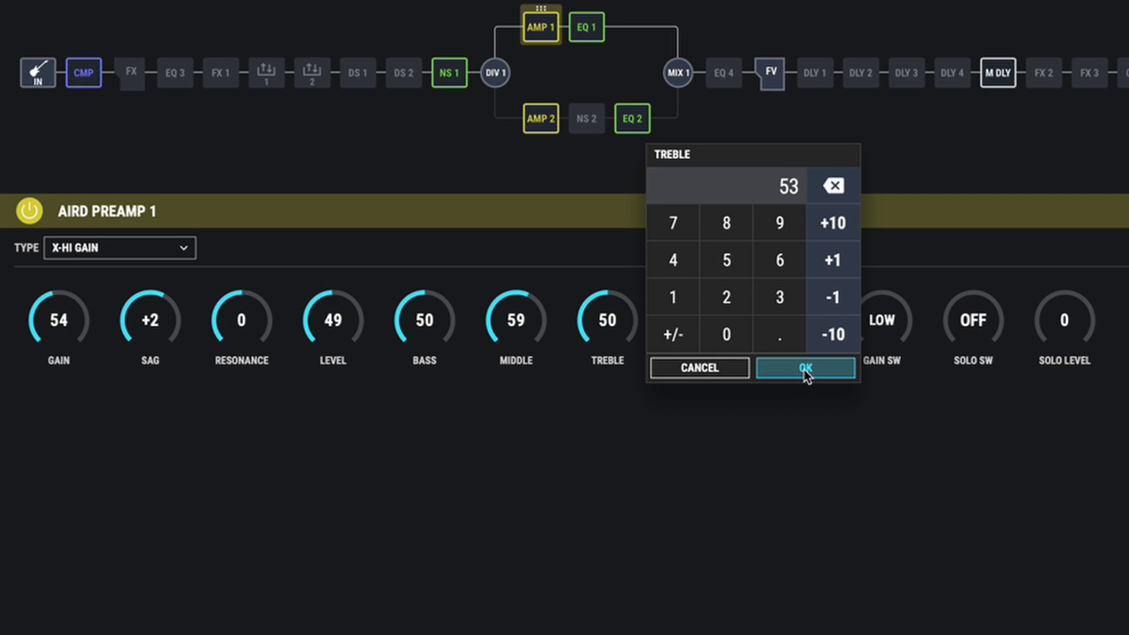
{"action": "left_click", "coordinate": [803, 370]}
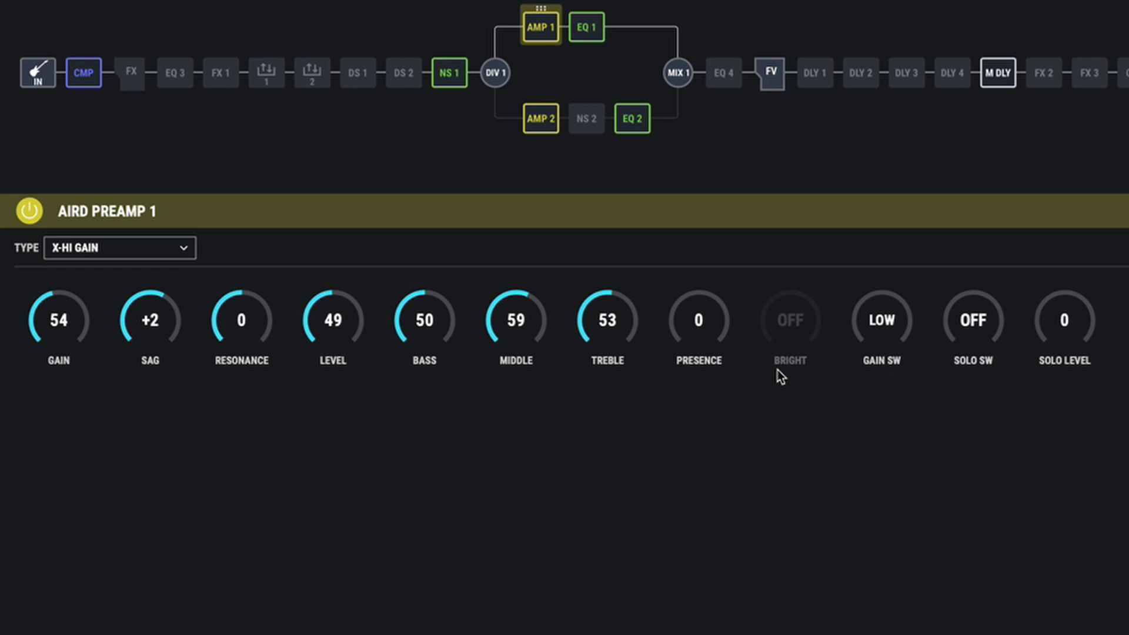
{"action": "left_click", "coordinate": [777, 260]}
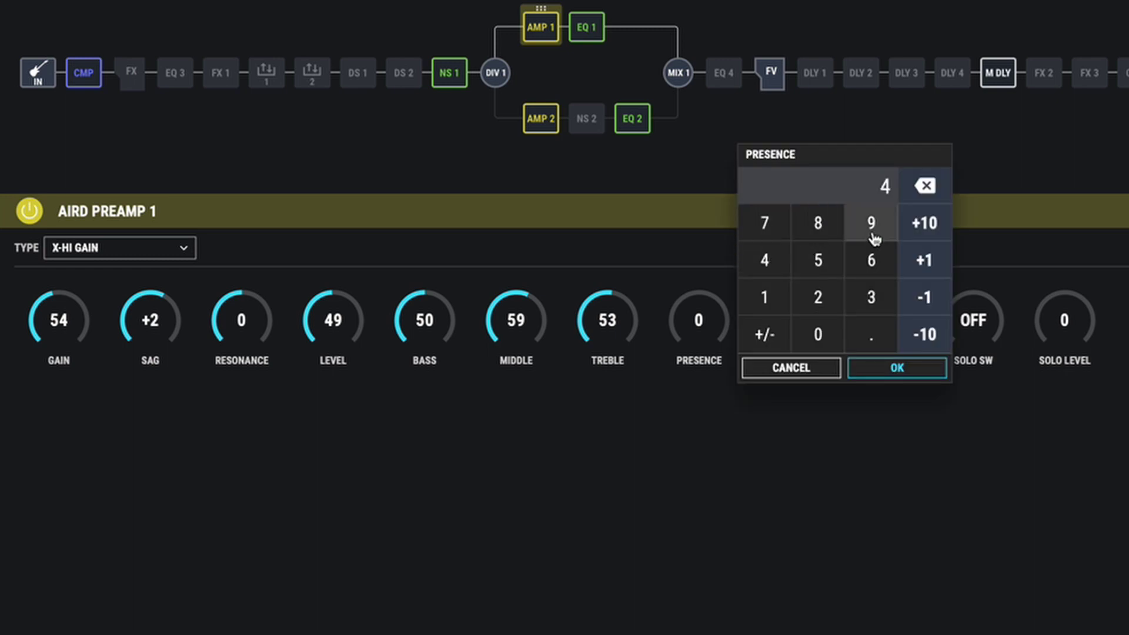
{"action": "left_click", "coordinate": [873, 237]}
{"action": "left_click", "coordinate": [939, 371]}
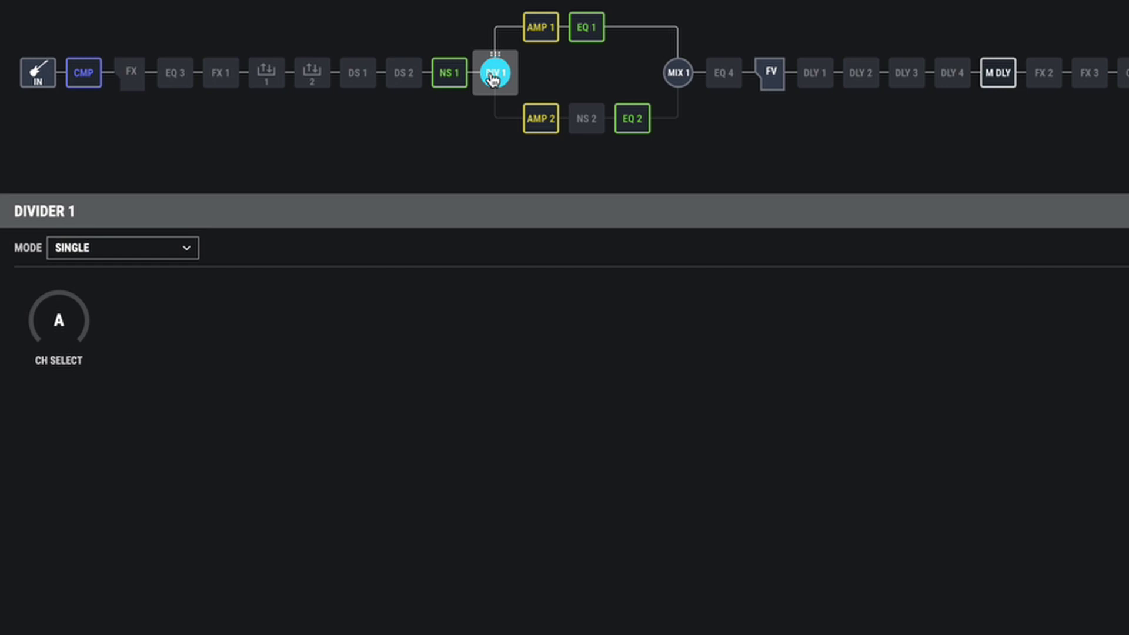
Route Divider 1 to channel B, make amp 2 X-MODDED, and lower its gain to 32
{"action": "left_click_drag", "start_coordinate": [59, 319], "coordinate": [62, 277]}
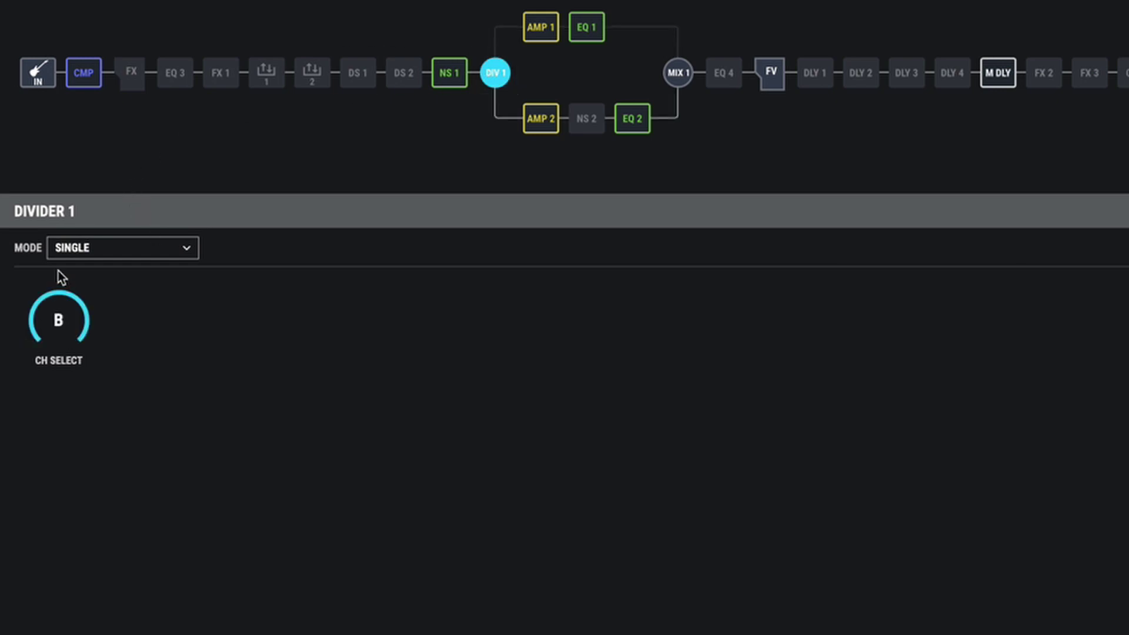
{"action": "left_click", "coordinate": [540, 119]}
{"action": "left_click", "coordinate": [118, 247]}
{"action": "left_click", "coordinate": [158, 461]}
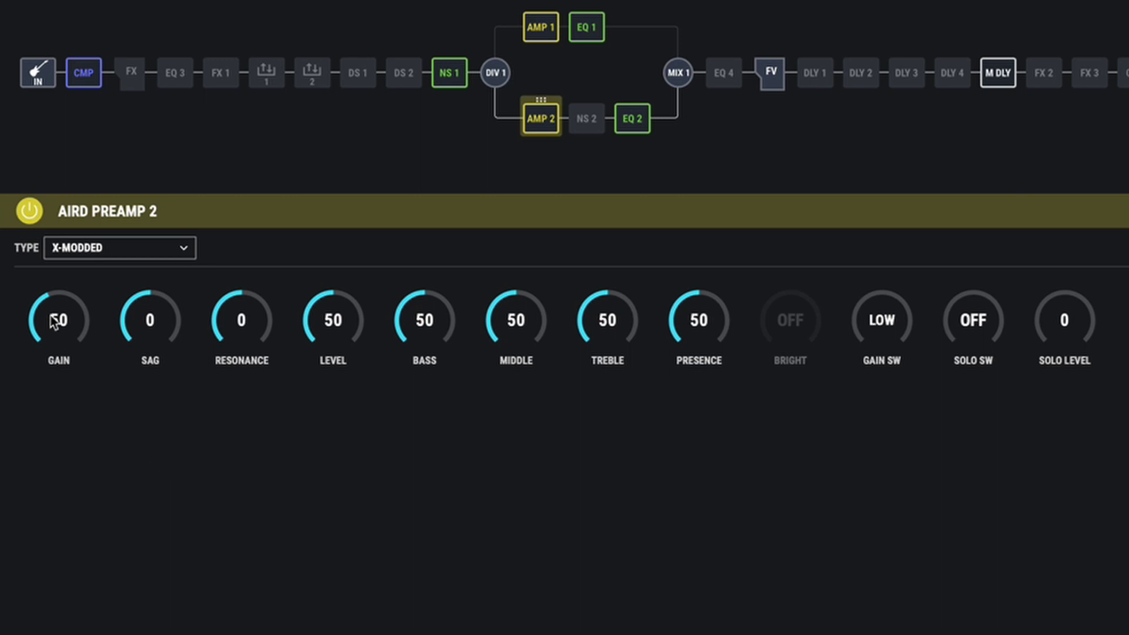
{"action": "left_click_drag", "start_coordinate": [56, 324], "coordinate": [251, 360]}
Set amp 2's sag to +7, level to 62 and bass to 42
{"action": "scroll", "coordinate": [143, 328], "scroll_direction": "up", "scroll_amount": 6}
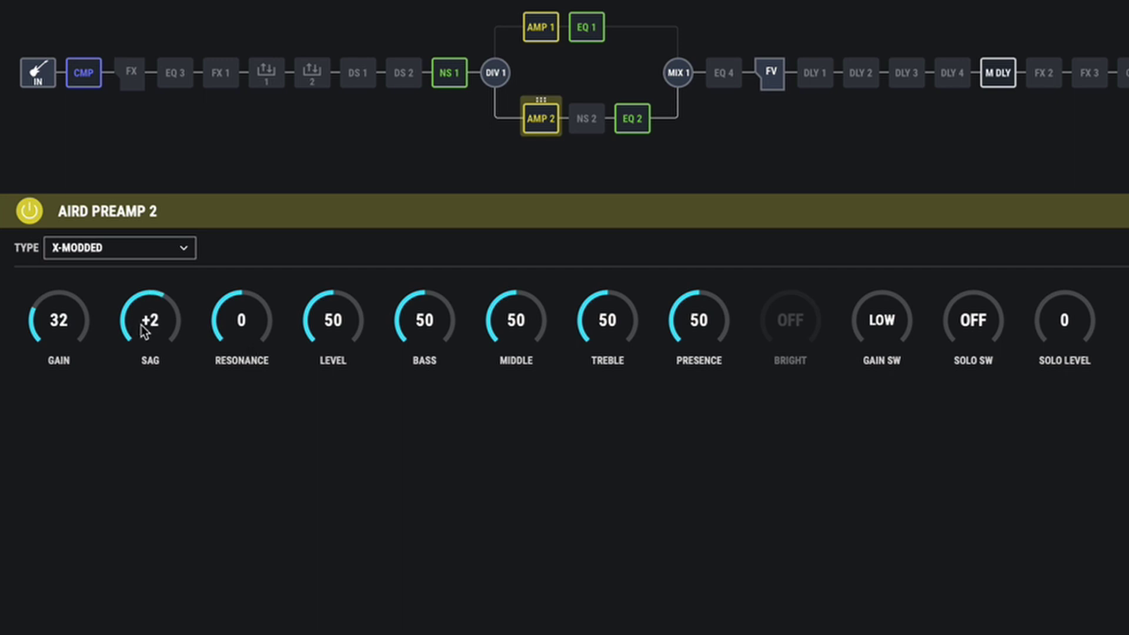
{"action": "scroll", "coordinate": [144, 326], "scroll_direction": "up", "scroll_amount": 1}
{"action": "scroll", "coordinate": [330, 325], "scroll_direction": "up", "scroll_amount": 6}
{"action": "scroll", "coordinate": [331, 325], "scroll_direction": "up", "scroll_amount": 6}
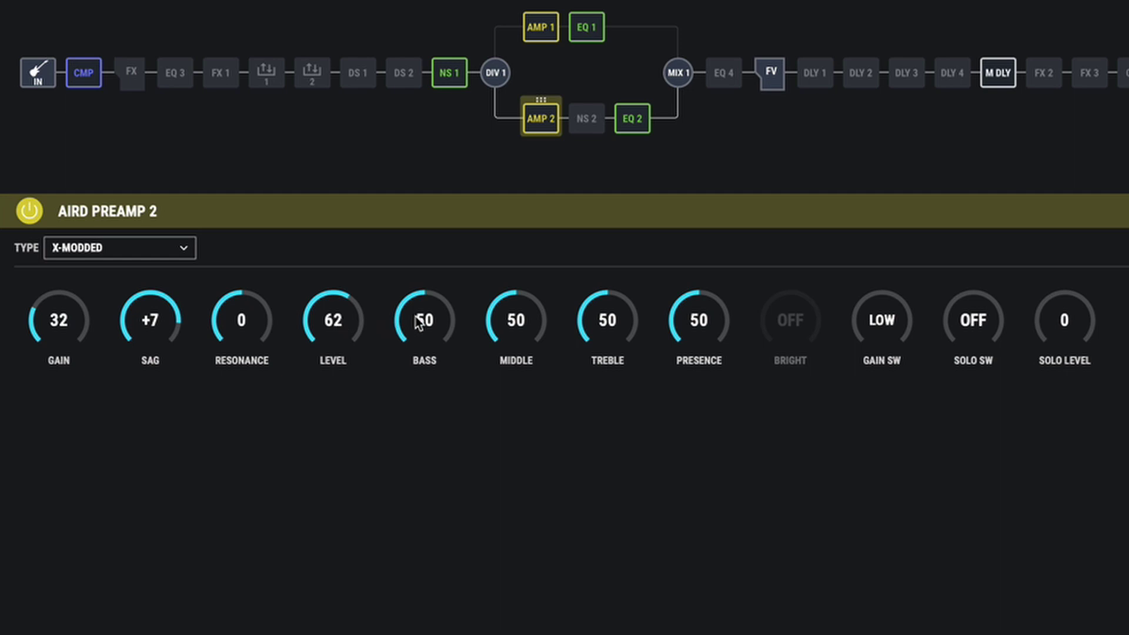
{"action": "scroll", "coordinate": [418, 325], "scroll_direction": "down", "scroll_amount": 14}
{"action": "scroll", "coordinate": [419, 326], "scroll_direction": "up", "scroll_amount": 6}
Enter 52 for amp 2's middle and lower its treble to about 30
{"action": "double_click", "coordinate": [516, 319]}
{"action": "left_click", "coordinate": [635, 260]}
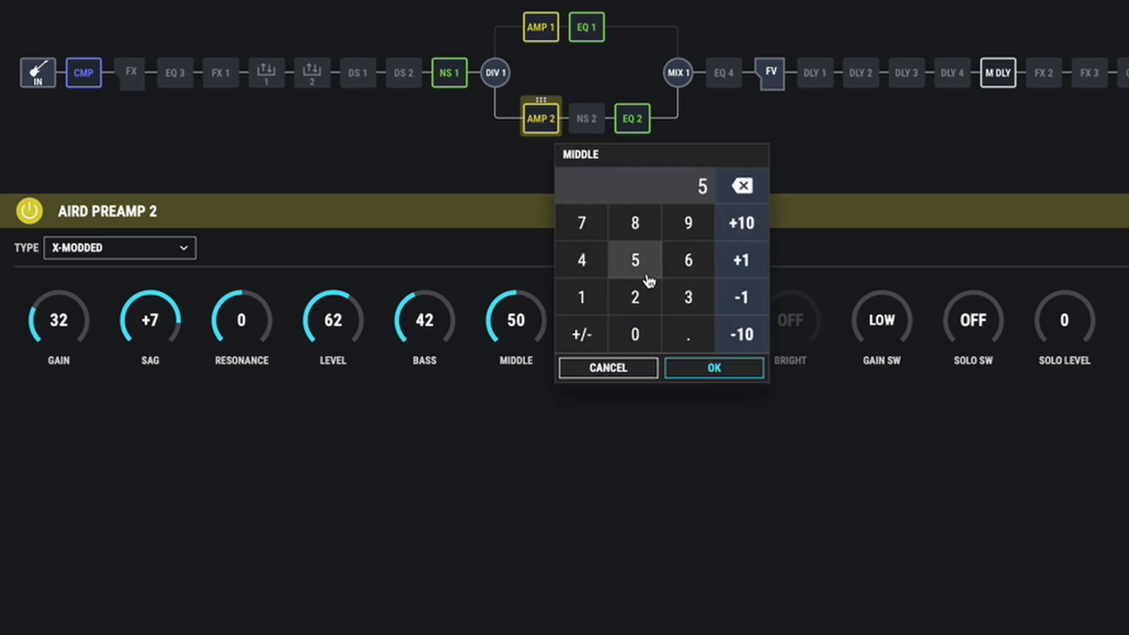
{"action": "left_click", "coordinate": [635, 297]}
{"action": "left_click", "coordinate": [727, 369]}
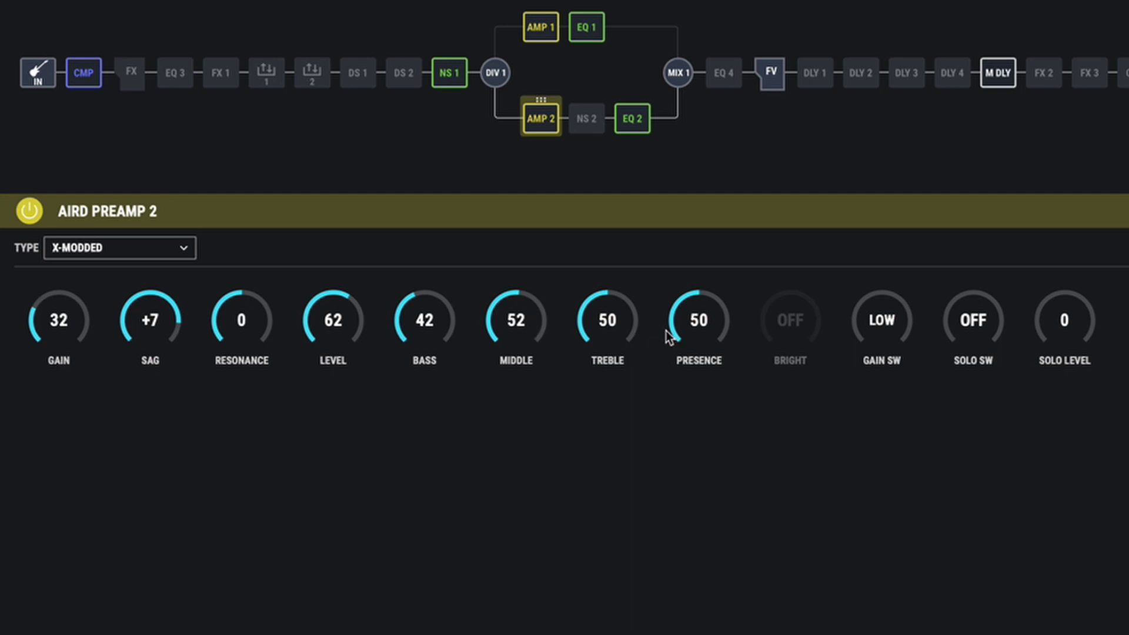
{"action": "left_click_drag", "start_coordinate": [606, 322], "coordinate": [602, 332]}
Set amp 2's treble to 32 and presence to 68 via numeric entry
{"action": "double_click", "coordinate": [599, 327]}
{"action": "left_click", "coordinate": [780, 297]}
{"action": "left_click", "coordinate": [727, 297]}
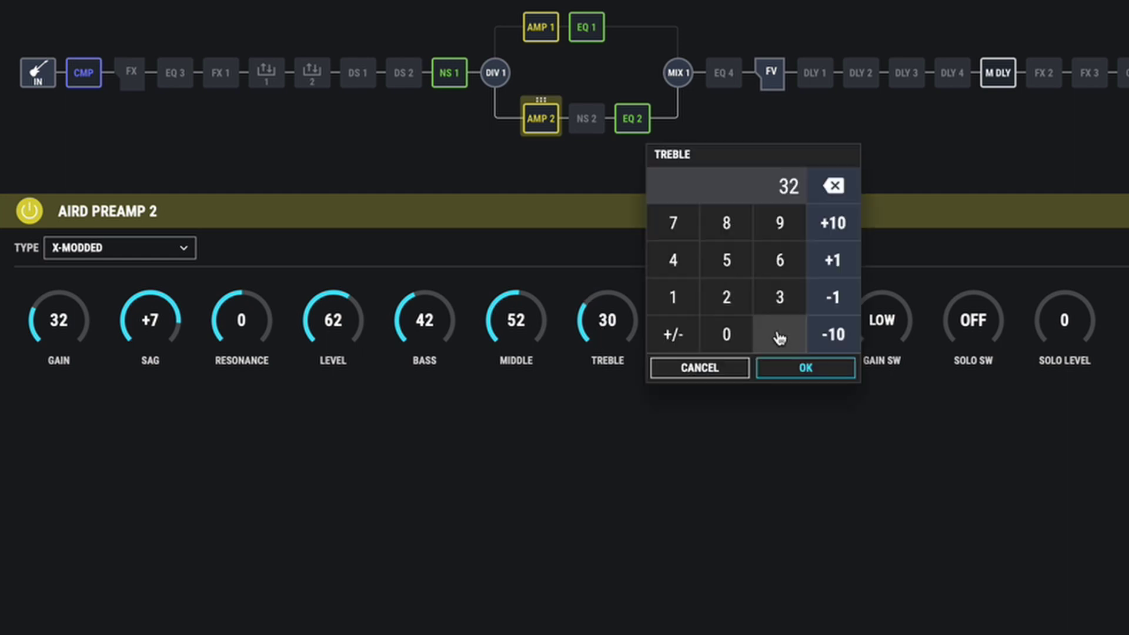
{"action": "left_click", "coordinate": [821, 379]}
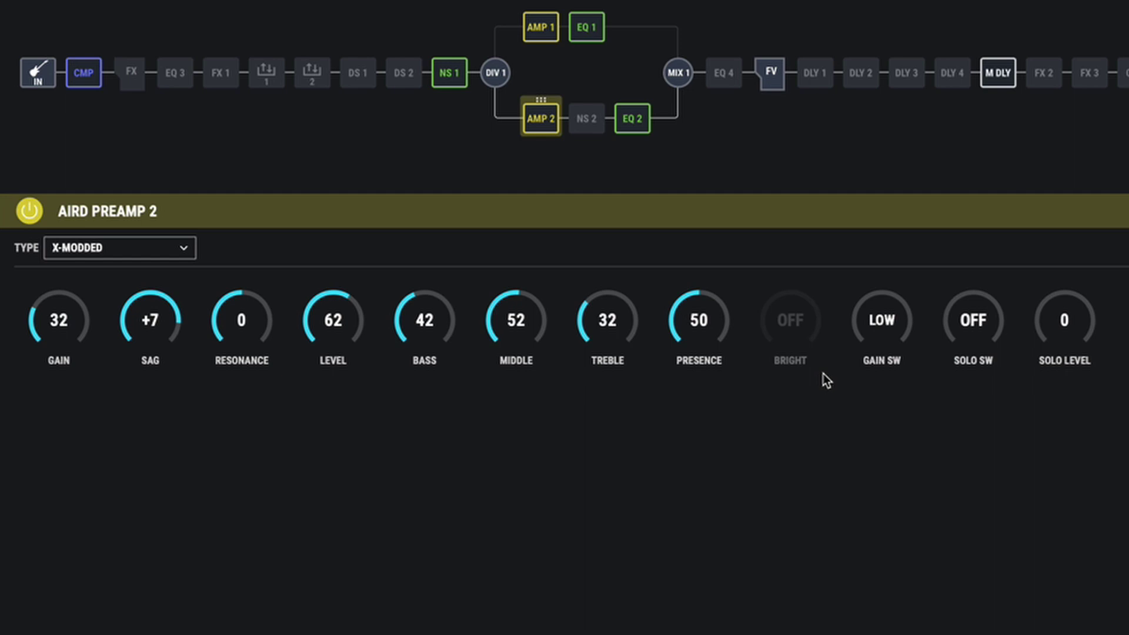
{"action": "type", "text": "68"}
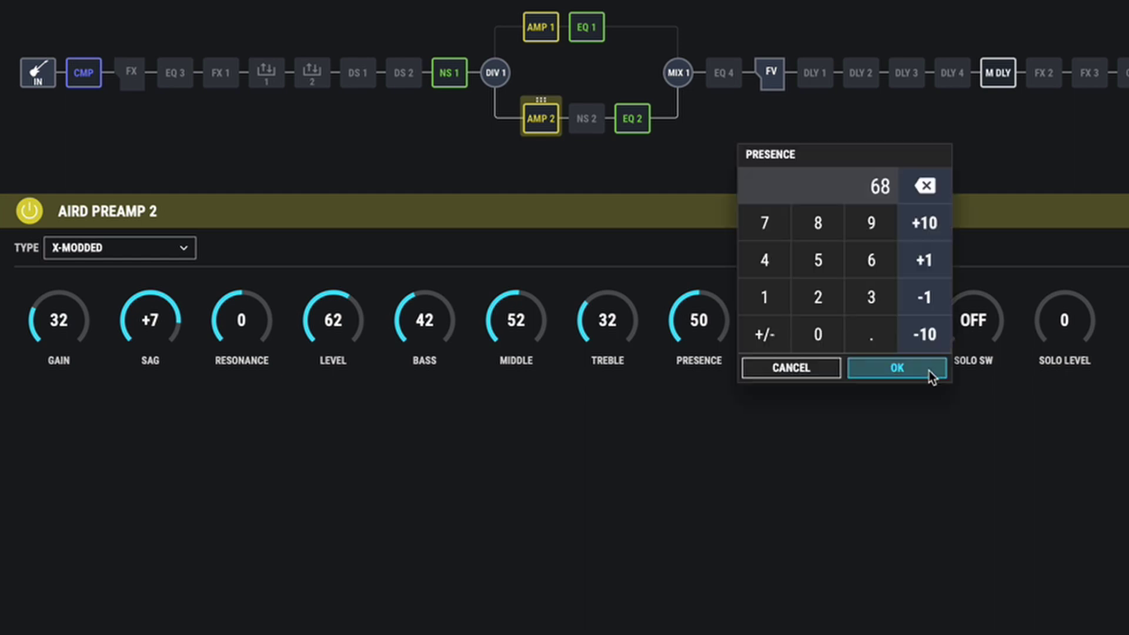
{"action": "left_click", "coordinate": [934, 373]}
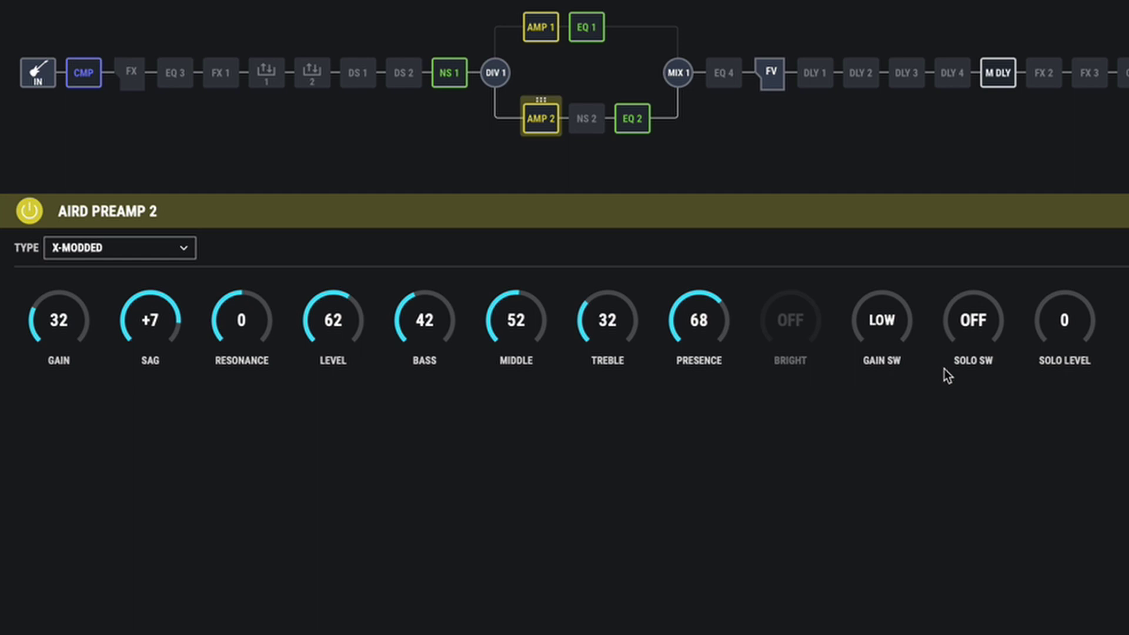
Compare Divider 1 on channel A then B, and set its mode to Dual
{"action": "left_click", "coordinate": [503, 82]}
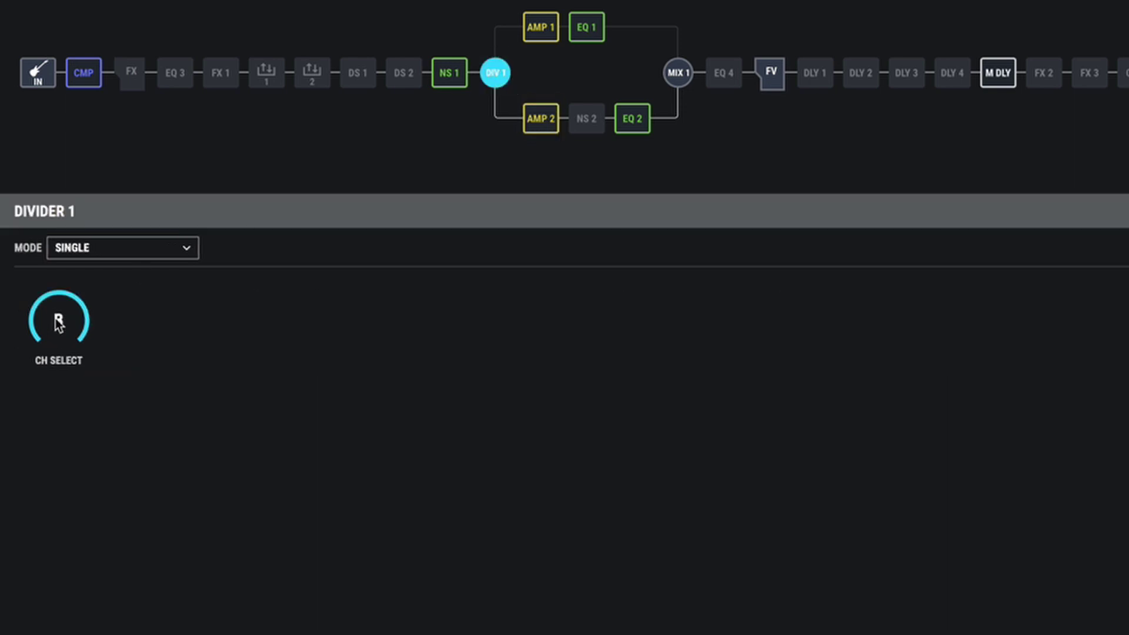
{"action": "left_click_drag", "start_coordinate": [55, 320], "coordinate": [48, 373]}
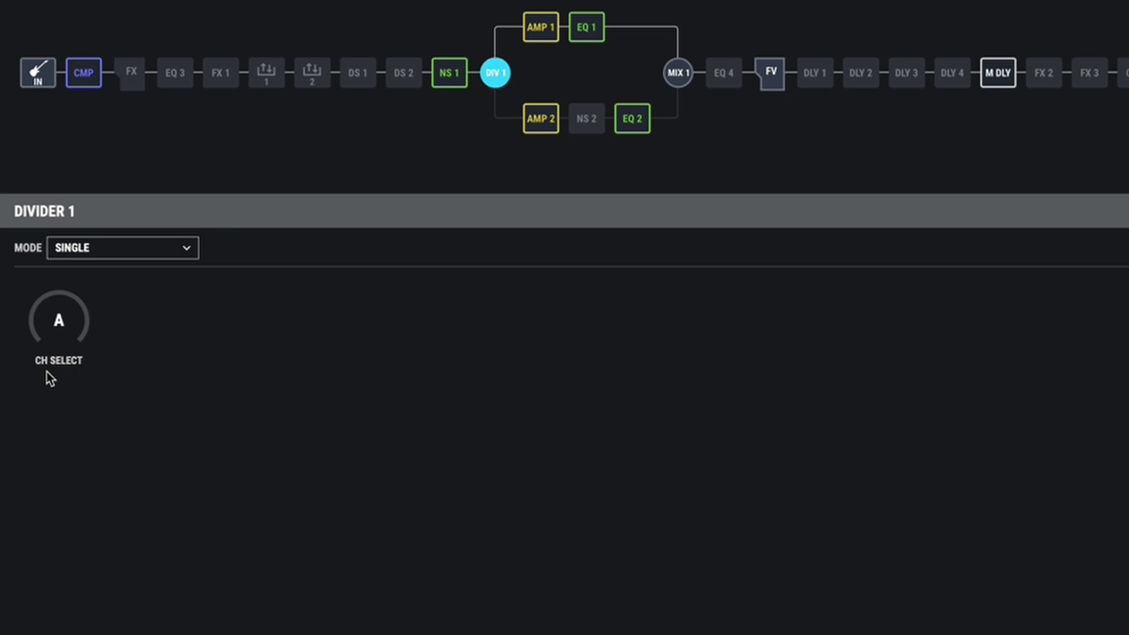
{"action": "left_click_drag", "start_coordinate": [47, 371], "coordinate": [70, 286]}
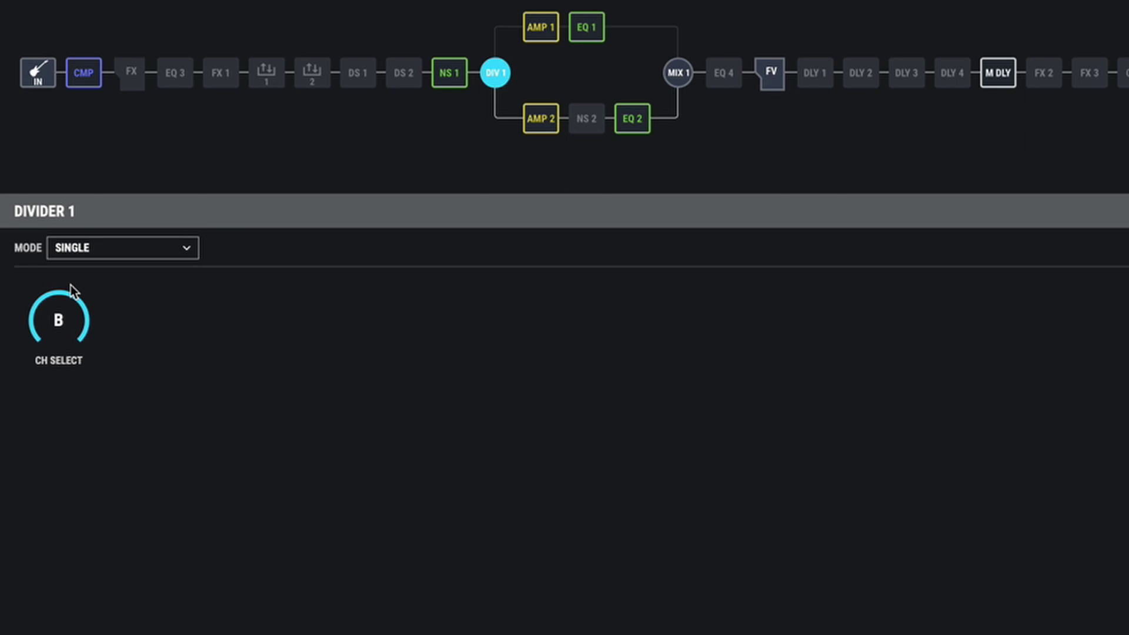
{"action": "left_click", "coordinate": [129, 246]}
{"action": "left_click", "coordinate": [112, 301]}
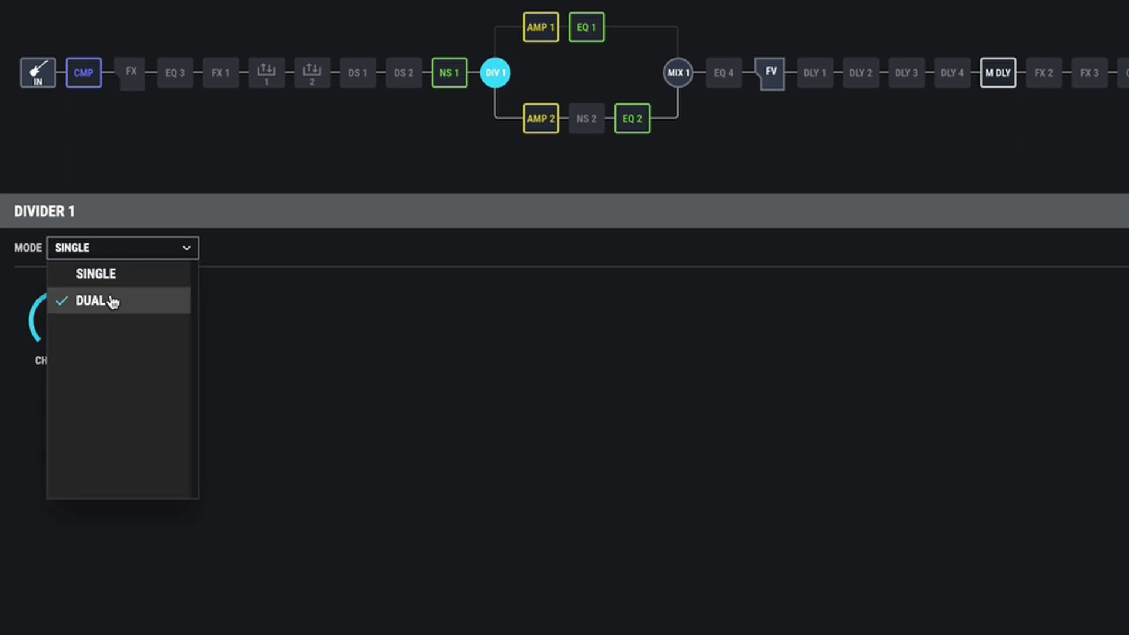